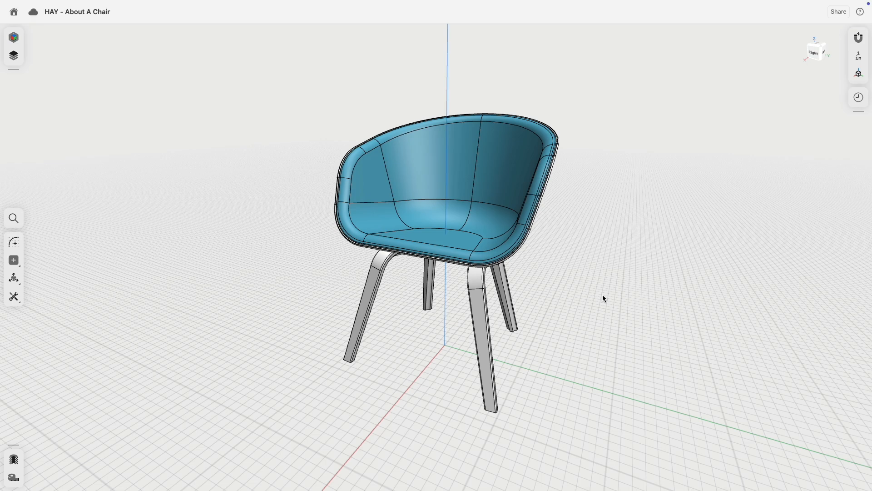
# Open the chair model in the Visualization workspace to view its applied materials
pyautogui.moveTo(444, 306)
pyautogui.mouseDown(button='right')
pyautogui.moveTo(519, 298)
pyautogui.moveTo(426, 298)
pyautogui.moveTo(454, 301)
pyautogui.mouseUp(button='right')
pyautogui.click(14, 40)
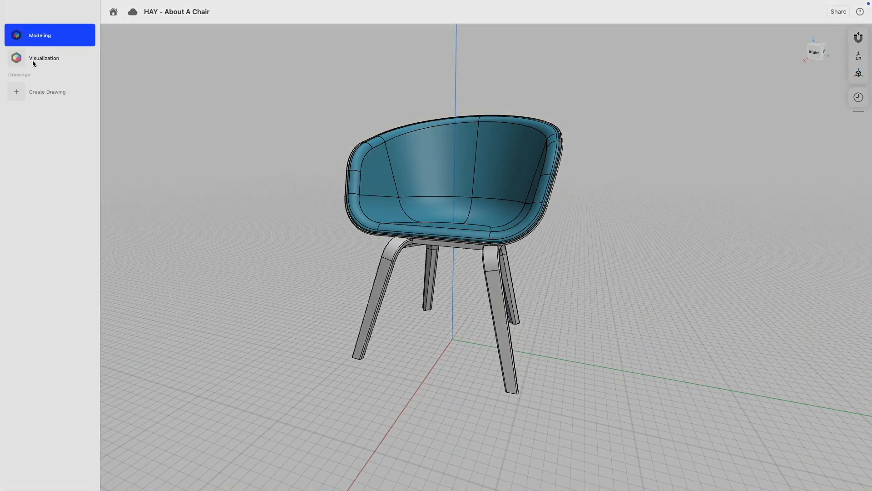
pyautogui.click(32, 59)
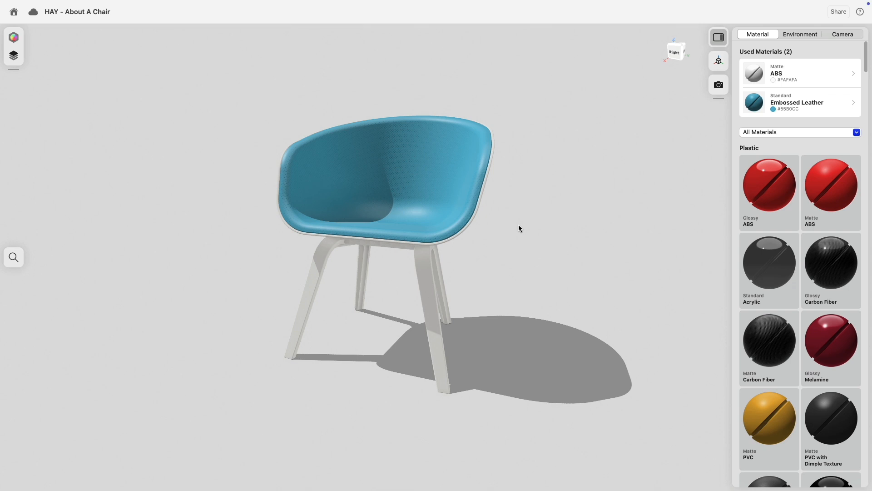
pyautogui.moveTo(558, 215); pyautogui.dragTo(547, 228, button='right')
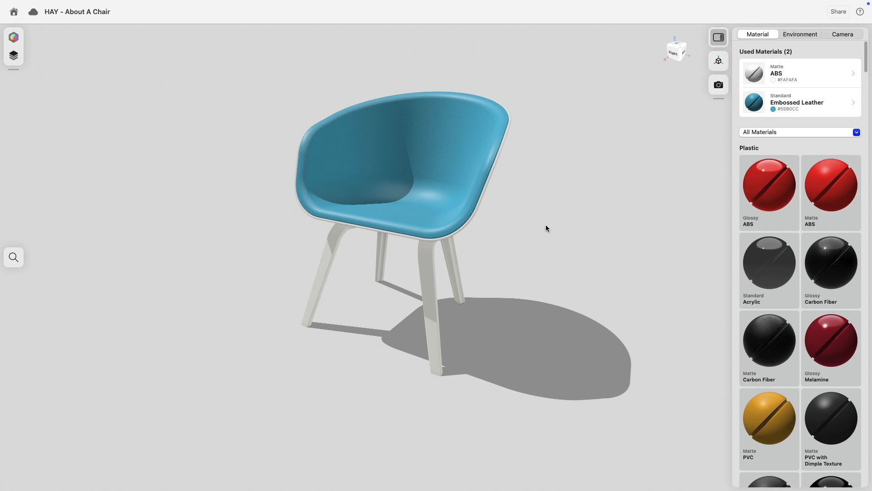
pyautogui.press('super+Tab')
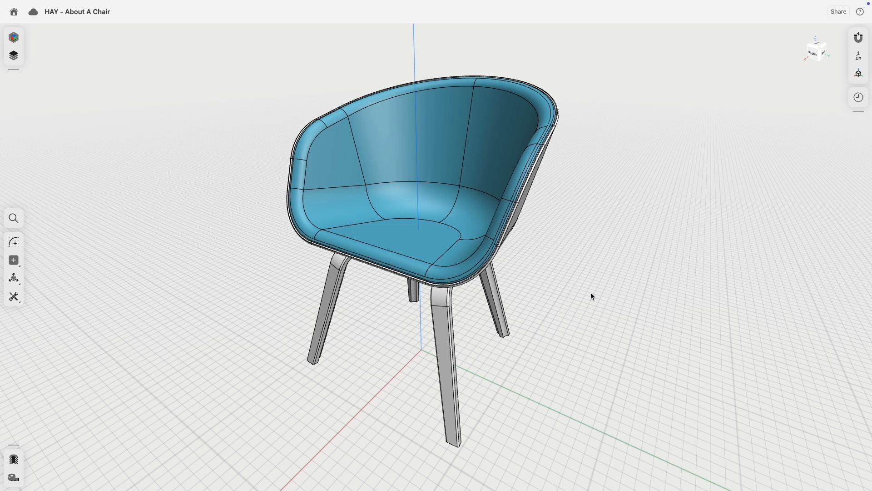
pyautogui.click(14, 37)
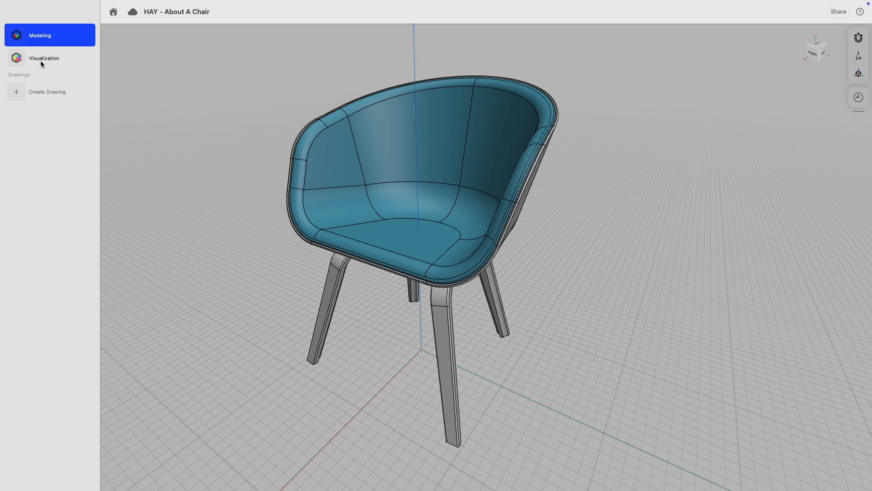
pyautogui.click(40, 60)
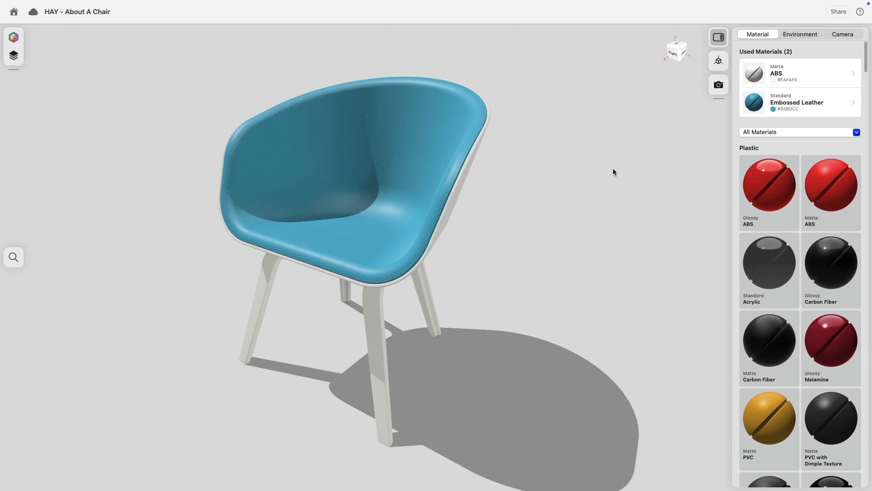
# Export the chair as a USDZ file with visualization materials included, saved to the Desktop as HAY - About A Chair.usdz
pyautogui.click(839, 12)
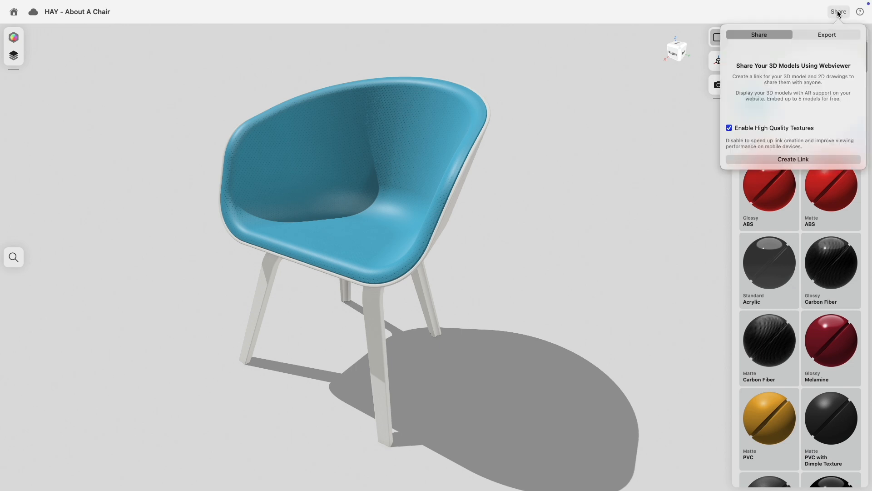
pyautogui.click(836, 34)
pyautogui.click(792, 159)
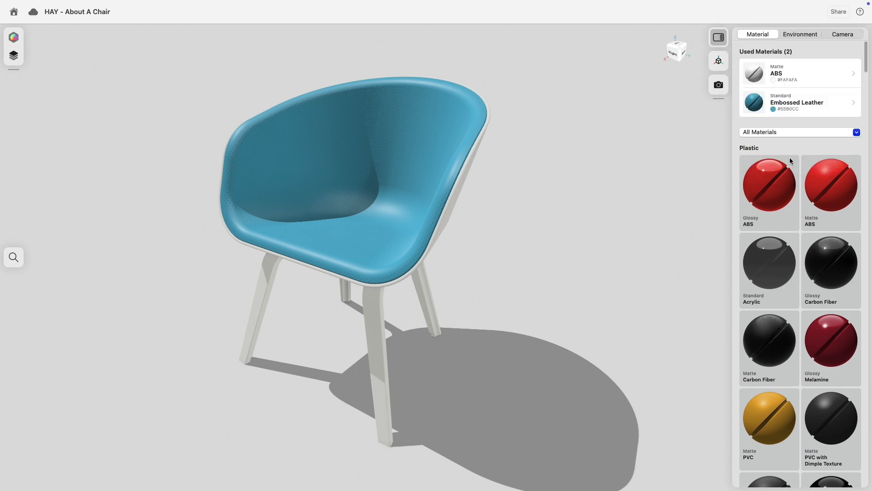
pyautogui.click(311, 325)
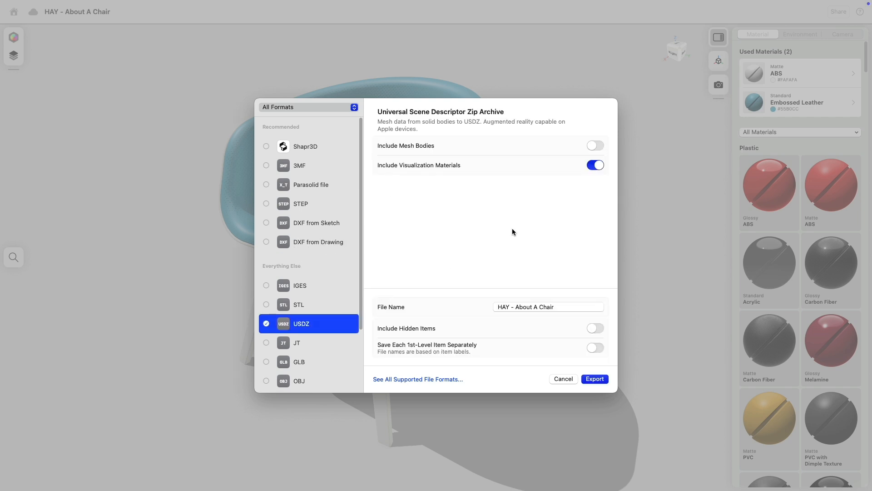
pyautogui.click(593, 166)
pyautogui.click(593, 165)
pyautogui.click(591, 379)
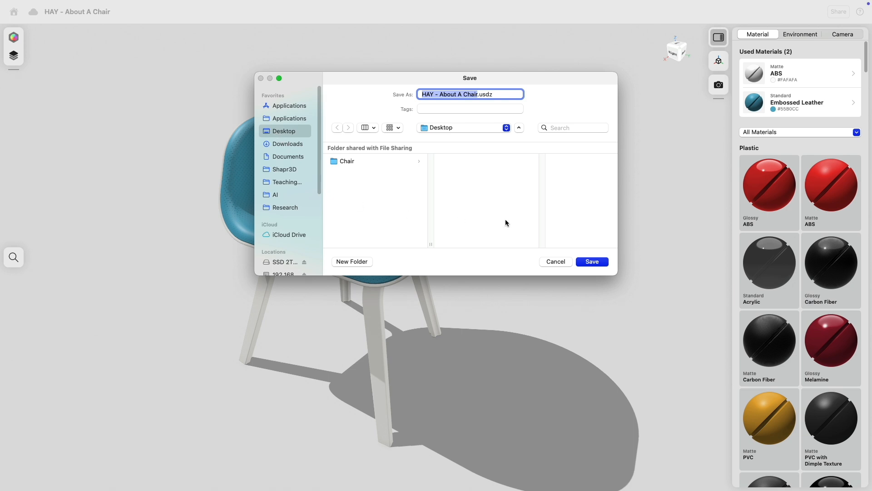
pyautogui.click(600, 263)
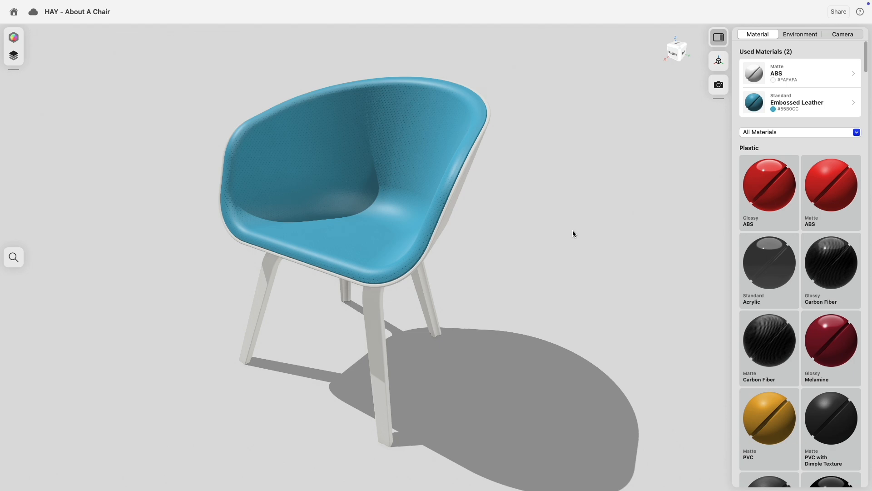
# Switch to Blender and import HAY - About A Chair.usdz from the Desktop as Universal Scene Description
pyautogui.press('super+Tab')
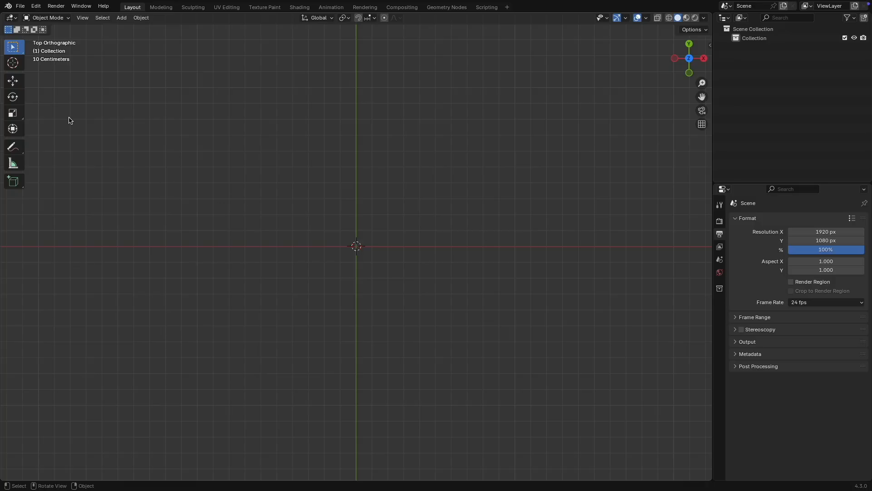
pyautogui.click(20, 6)
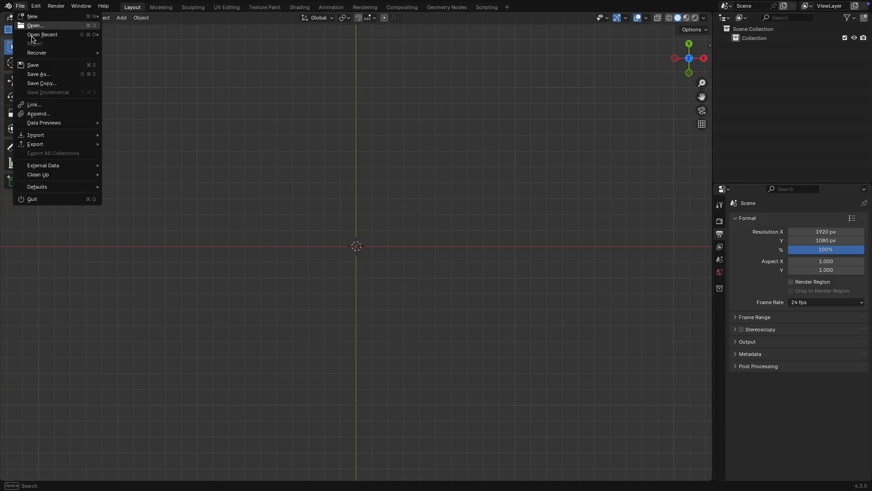
pyautogui.moveTo(58, 135)
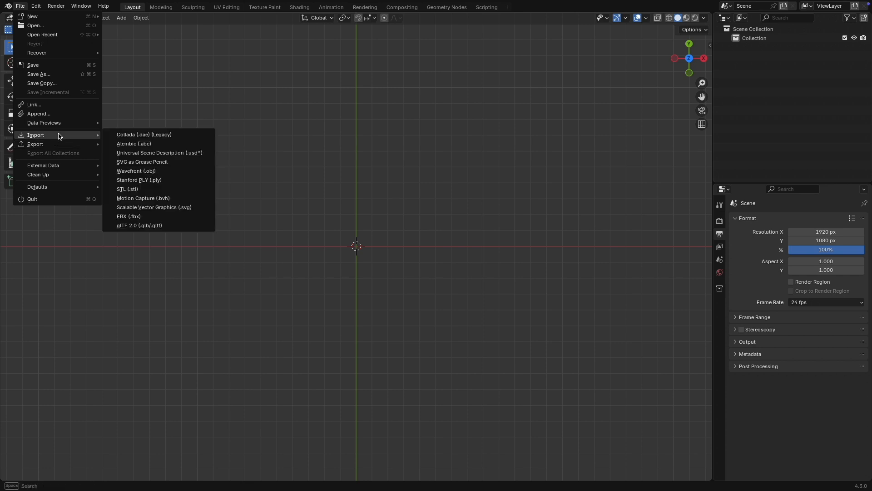
pyautogui.click(174, 153)
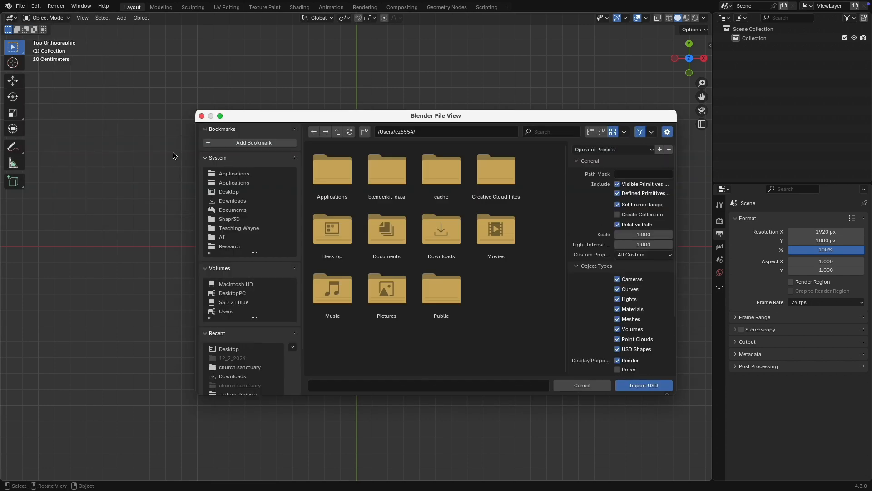
pyautogui.click(234, 193)
pyautogui.click(383, 185)
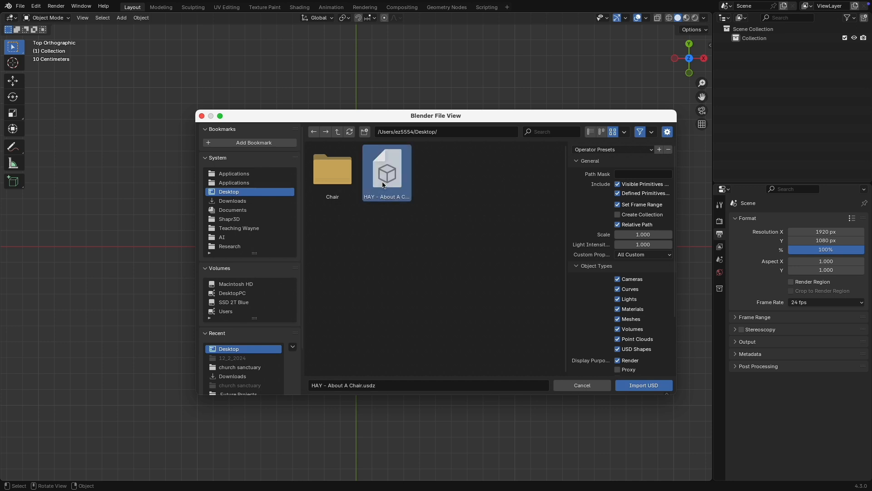
pyautogui.click(662, 389)
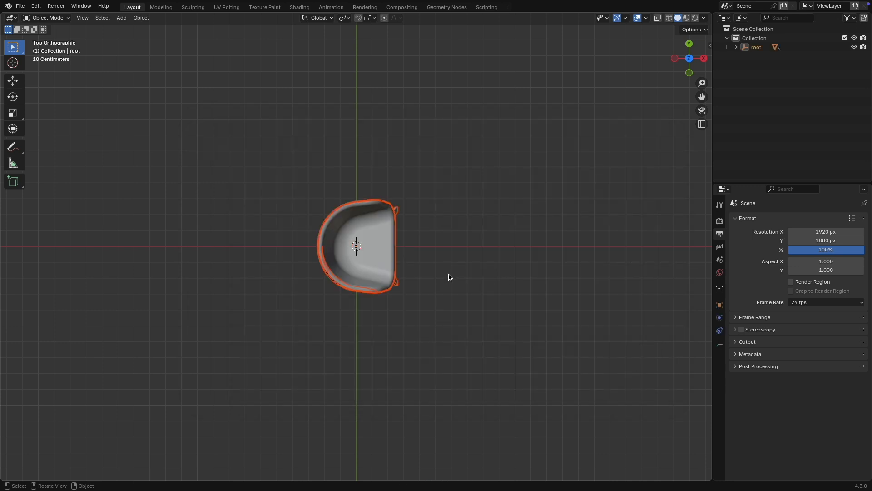
# Display the imported chair in Material Preview shading and examine its materials from several angles
pyautogui.moveTo(450, 274)
pyautogui.mouseDown(button='middle')
pyautogui.moveTo(380, 204)
pyautogui.moveTo(499, 152)
pyautogui.mouseUp(button='middle')
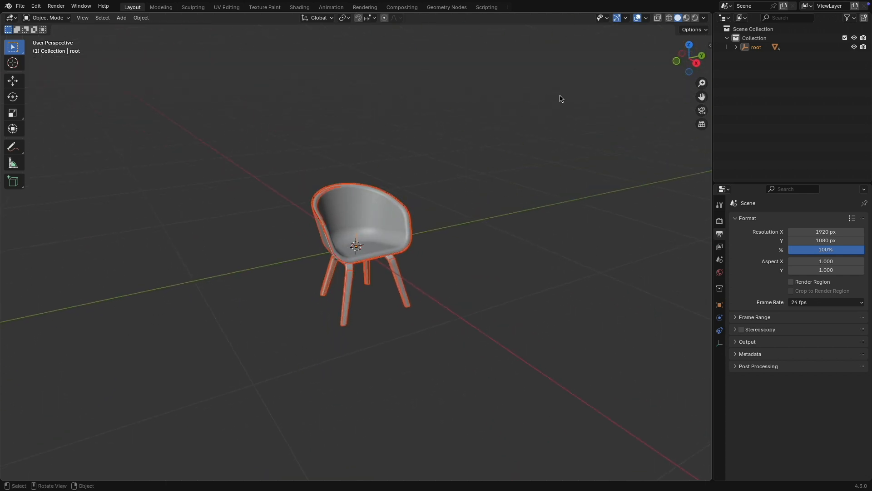
pyautogui.click(685, 18)
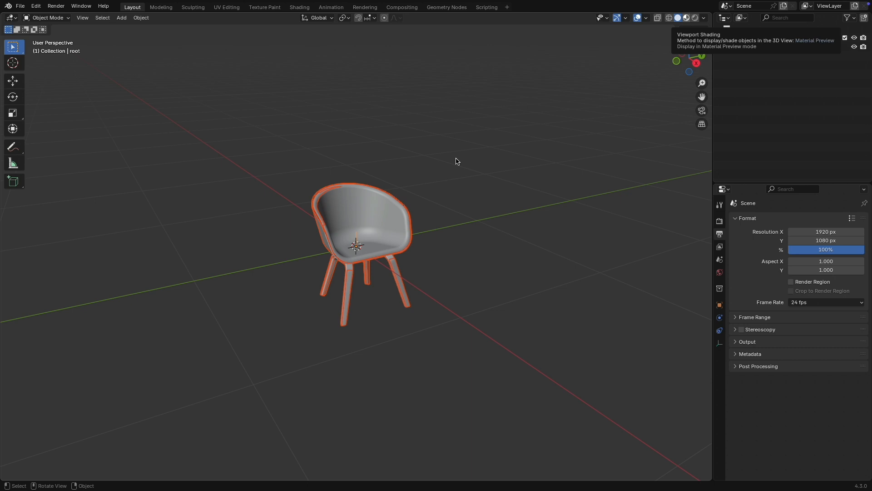
pyautogui.scroll(-5, 397, 243)
pyautogui.scroll(12, 399, 239)
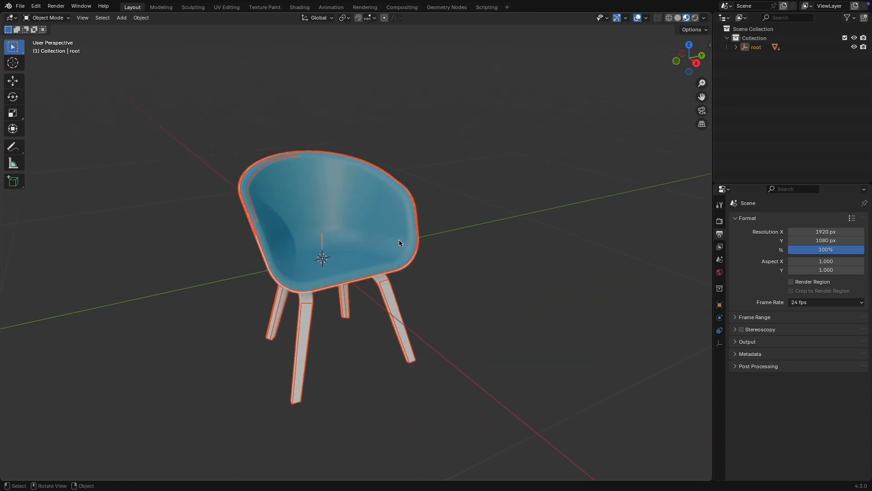
pyautogui.moveTo(477, 241); pyautogui.dragTo(412, 241, button='middle')
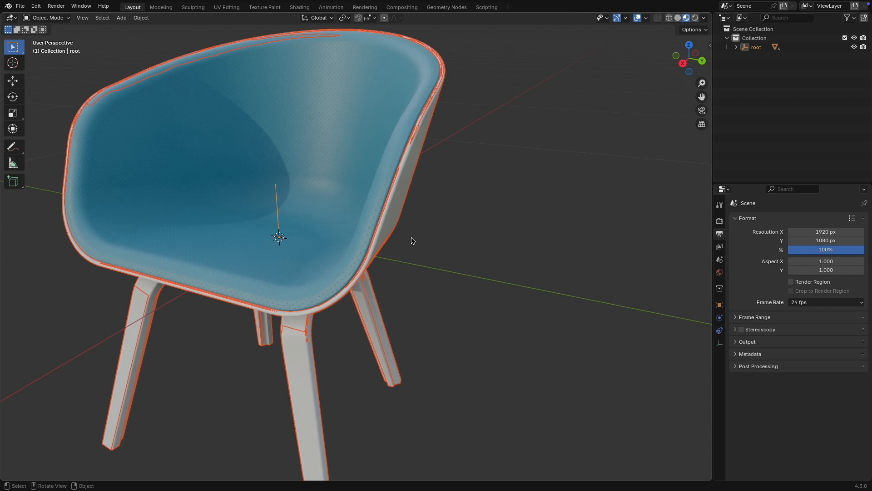
pyautogui.moveTo(402, 201); pyautogui.dragTo(325, 311, button='middle')
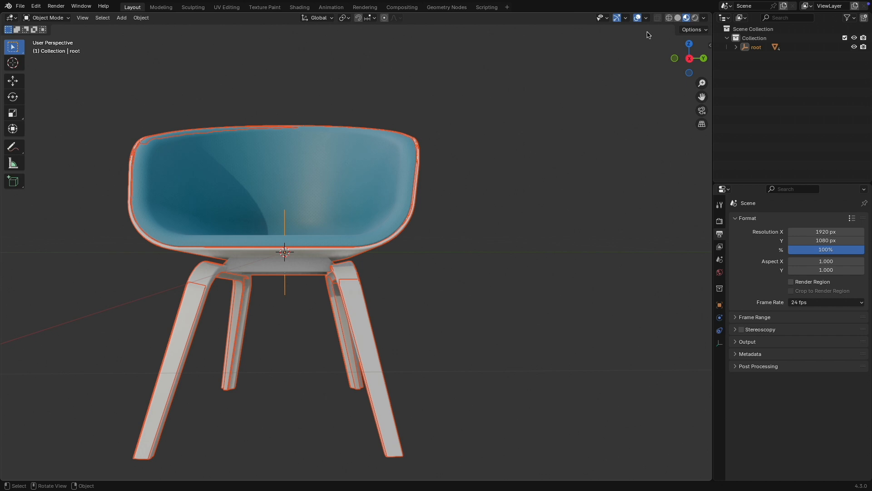
# Show the chair in wireframe shading and delete its root empty object
pyautogui.click(669, 18)
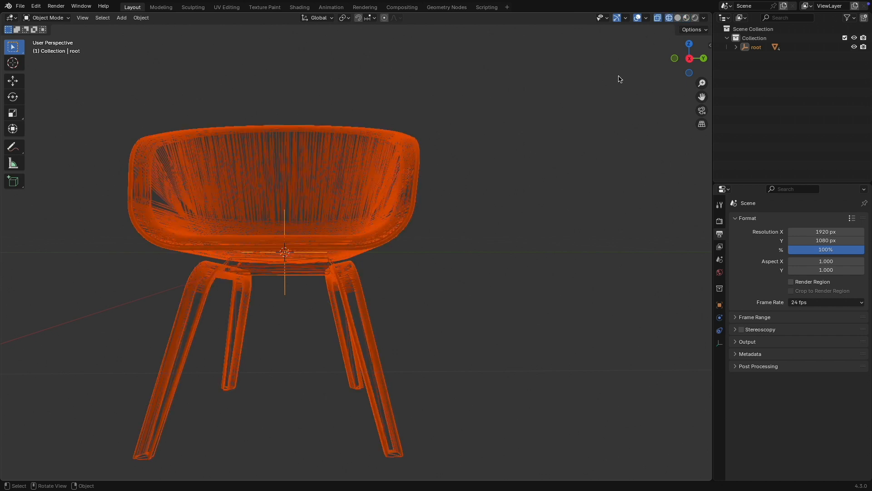
pyautogui.click(289, 288)
pyautogui.moveTo(289, 288); pyautogui.dragTo(320, 331, button='middle')
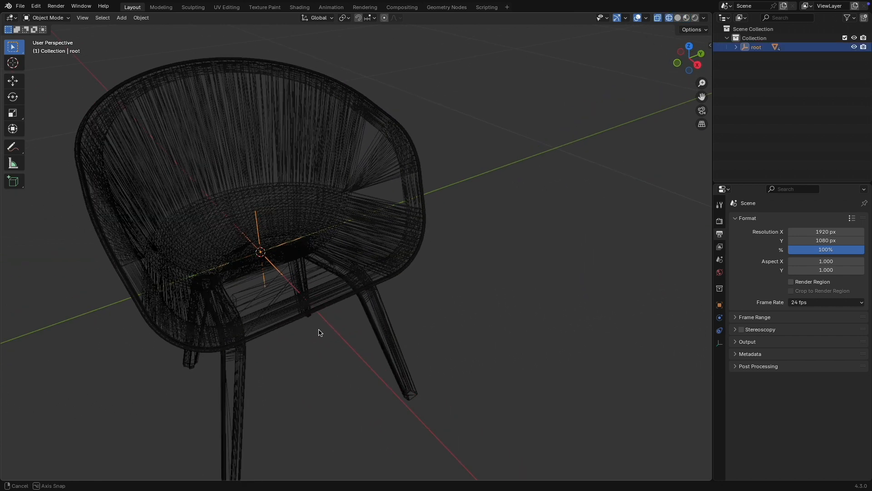
pyautogui.press('x')
pyautogui.click(492, 143)
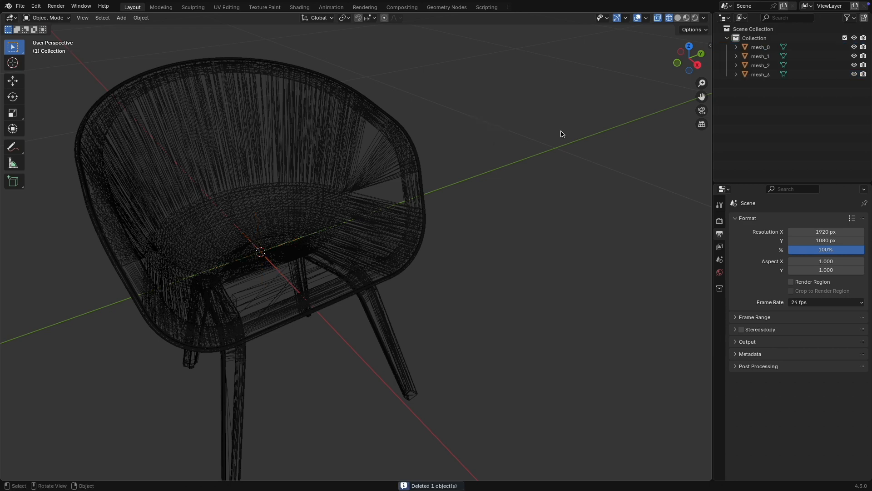
# Return the viewport to solid shading and select individual chair meshes to check how the model is split
pyautogui.click(756, 49)
pyautogui.moveTo(759, 59); pyautogui.dragTo(764, 83)
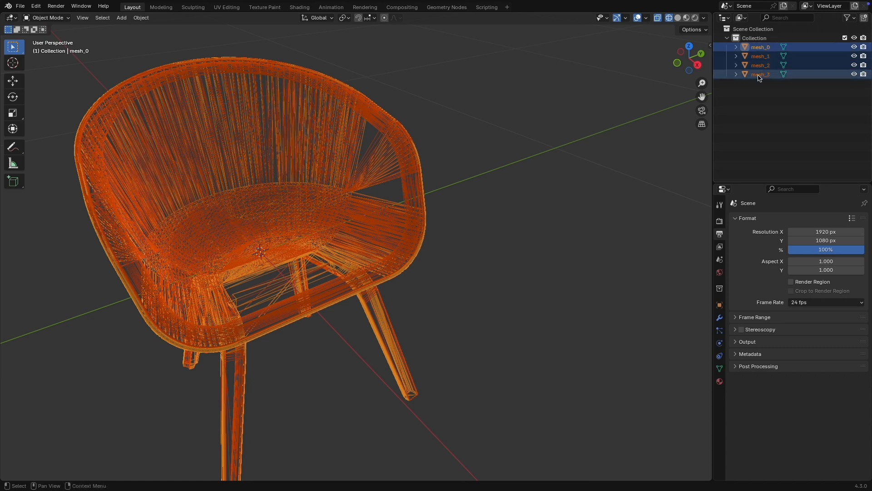
pyautogui.click(678, 18)
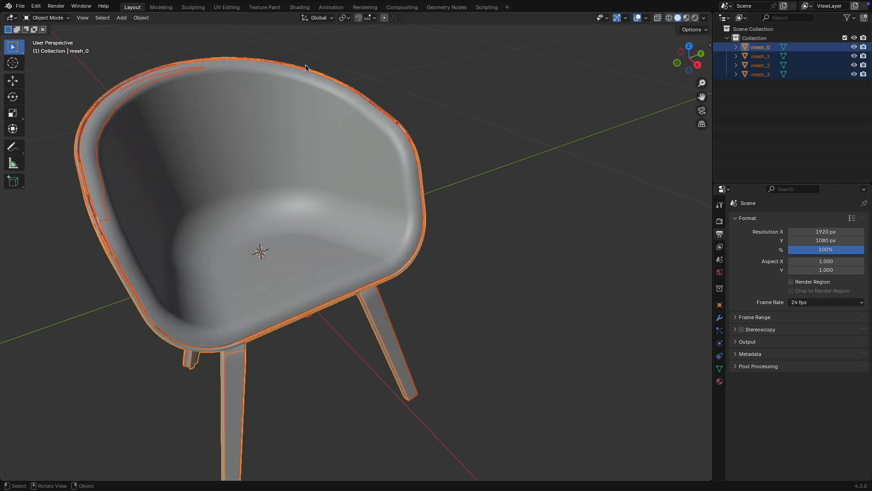
pyautogui.click(136, 93)
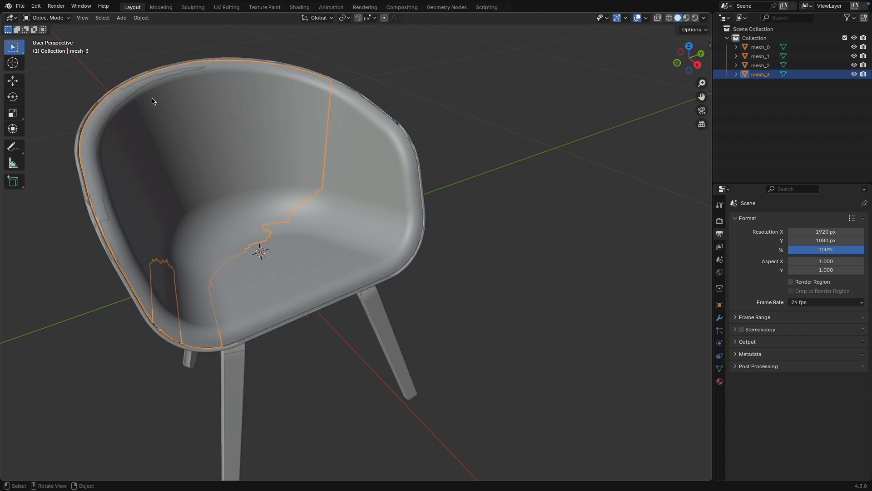
pyautogui.click(393, 244)
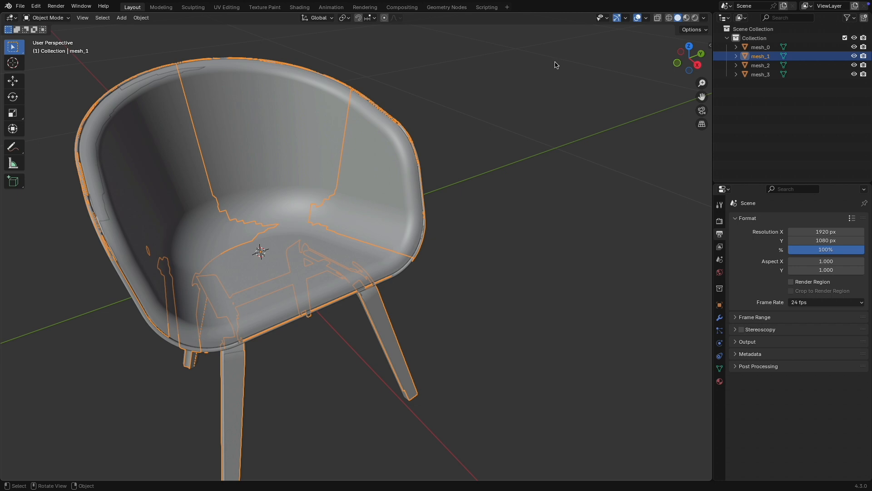
# Join the four chair meshes, mesh_0 to mesh_3, into a single object with mesh_0 active
pyautogui.click(758, 49)
pyautogui.keyDown('shift'); pyautogui.moveTo(759, 57); pyautogui.dragTo(754, 76); pyautogui.keyUp('shift')
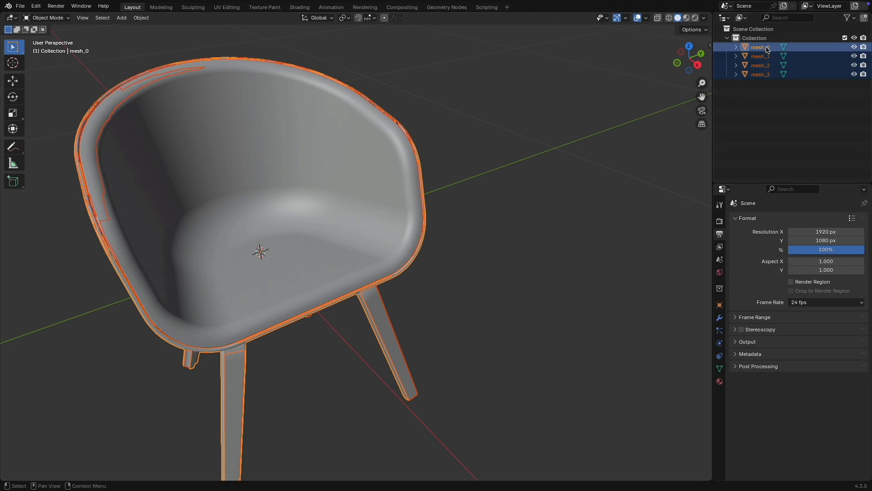
pyautogui.click(141, 18)
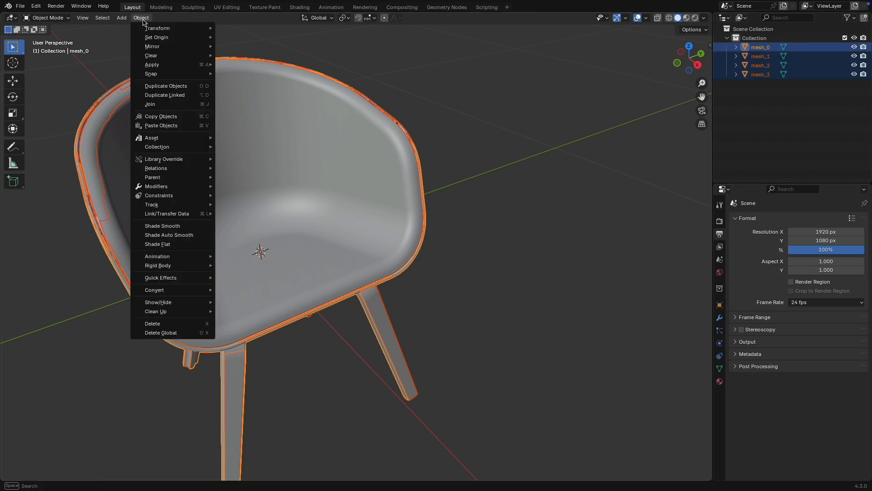
pyautogui.click(182, 105)
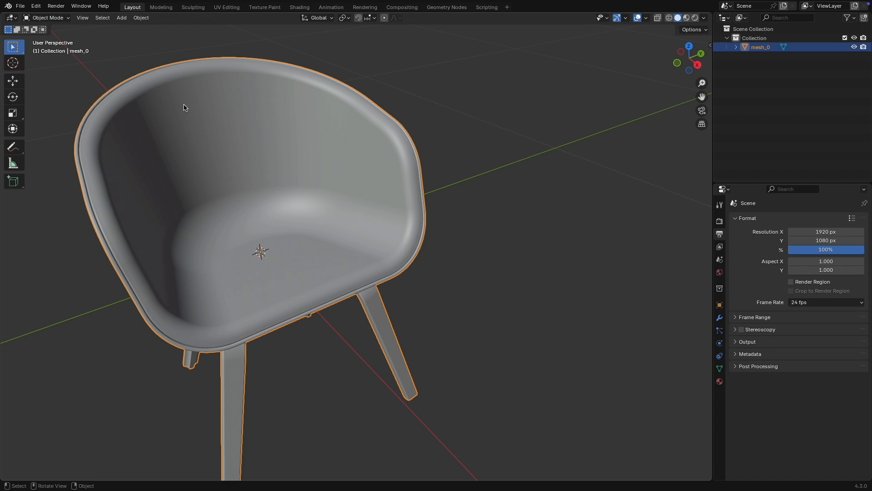
# Rename the joined mesh object as Chair
pyautogui.doubleClick(760, 47)
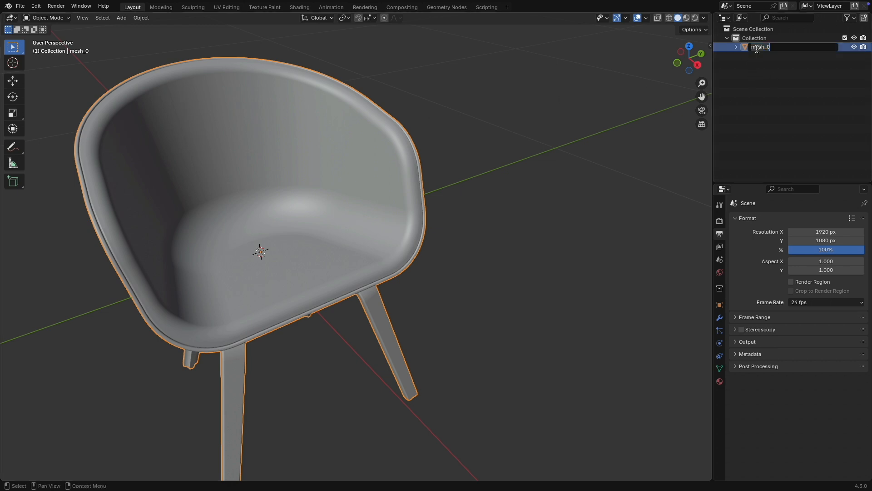
pyautogui.press('BackSpace')
pyautogui.press('BackSpace')
pyautogui.press('BackSpace')
pyautogui.press('BackSpace')
pyautogui.press('BackSpace')
pyautogui.press('BackSpace')
pyautogui.write('Chair')
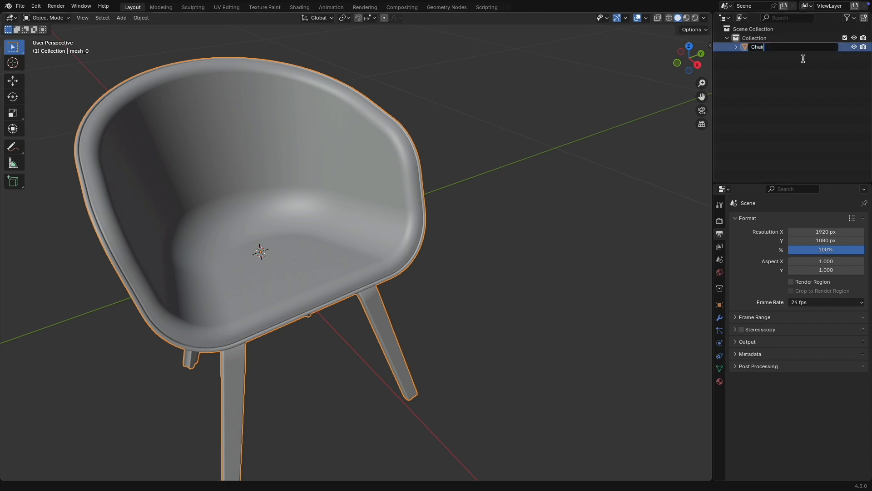
pyautogui.press('Return')
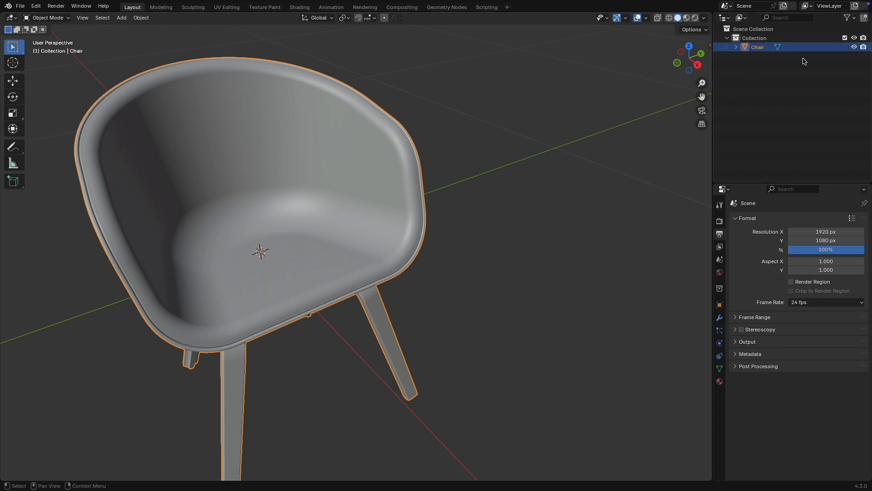
# In the right orthographic view, move the chair up along the Z axis by about 36.7 cm so its legs rest on the ground plane
pyautogui.click(697, 66)
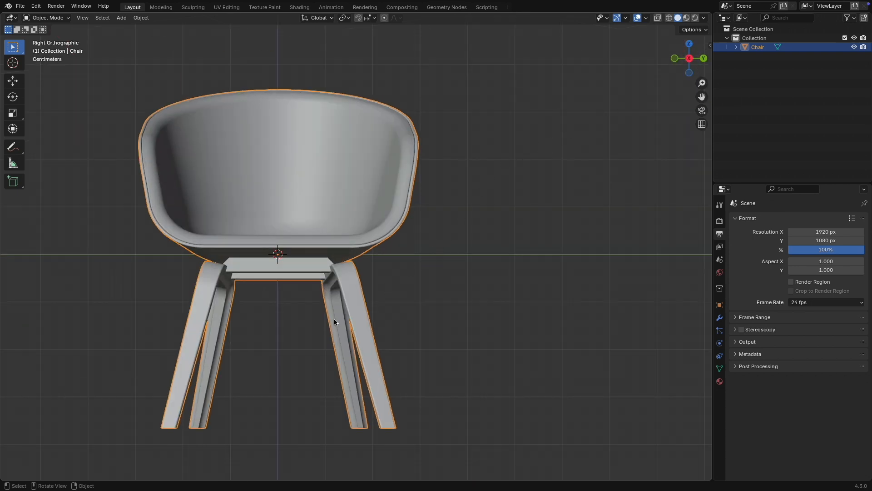
pyautogui.press('g')
pyautogui.press('z')
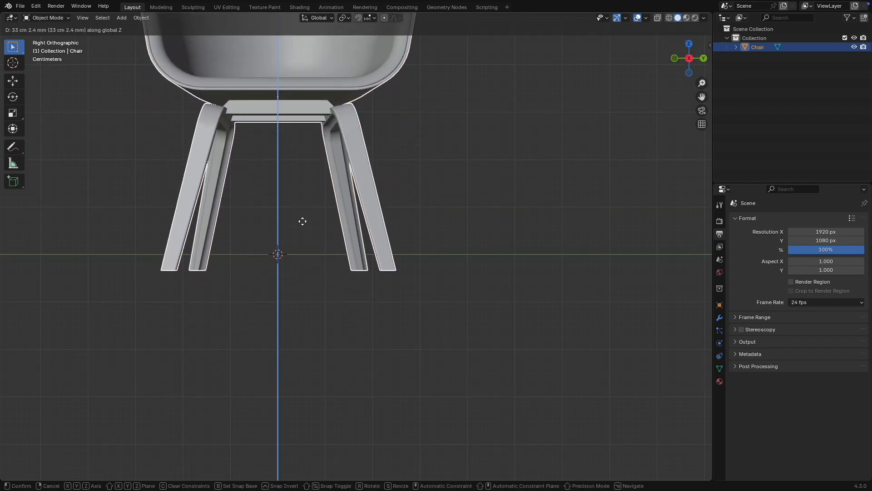
pyautogui.click(300, 209)
pyautogui.scroll(10, 386, 243)
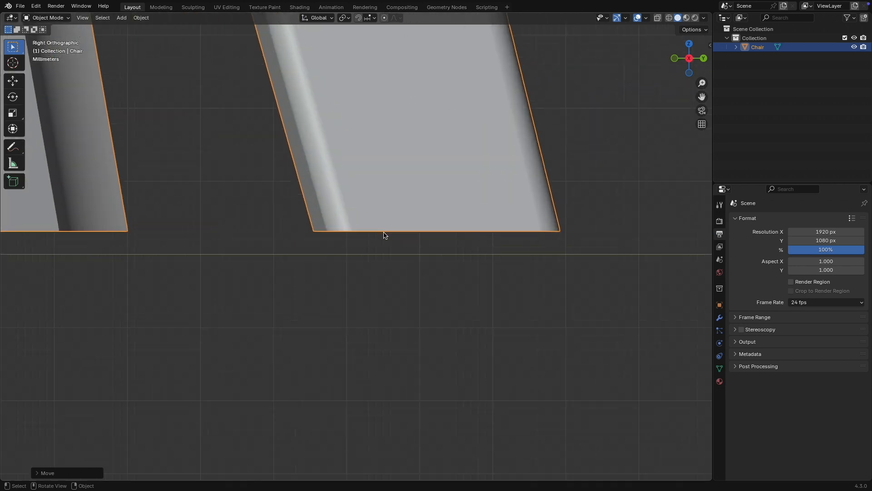
pyautogui.press('g')
pyautogui.press('z')
pyautogui.scroll(-5, 342, 272)
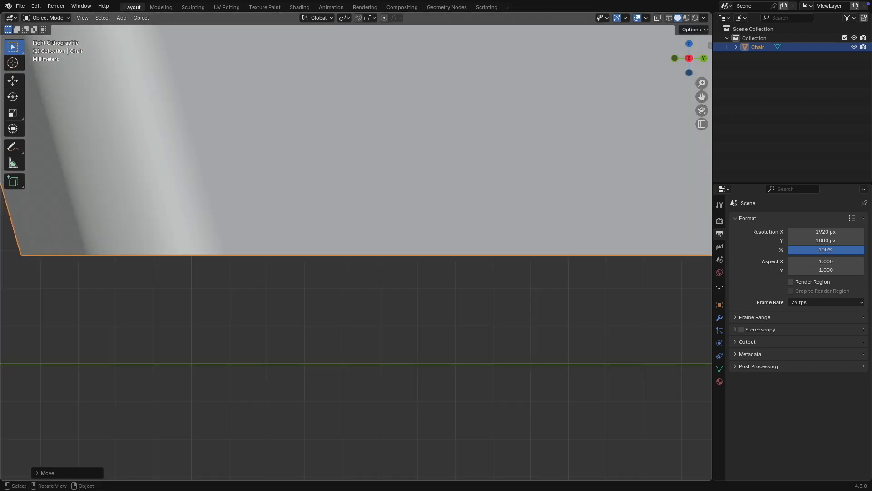
pyautogui.click(326, 375)
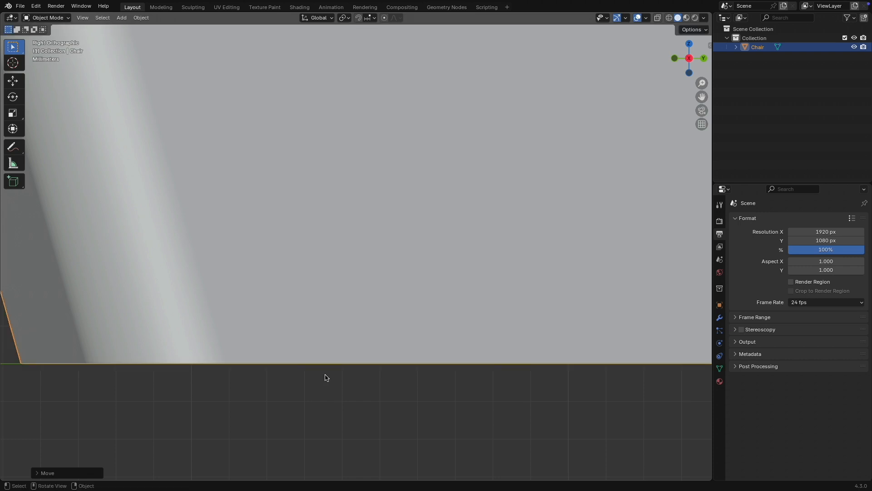
pyautogui.scroll(-5, 293, 277)
pyautogui.scroll(-8, 272, 231)
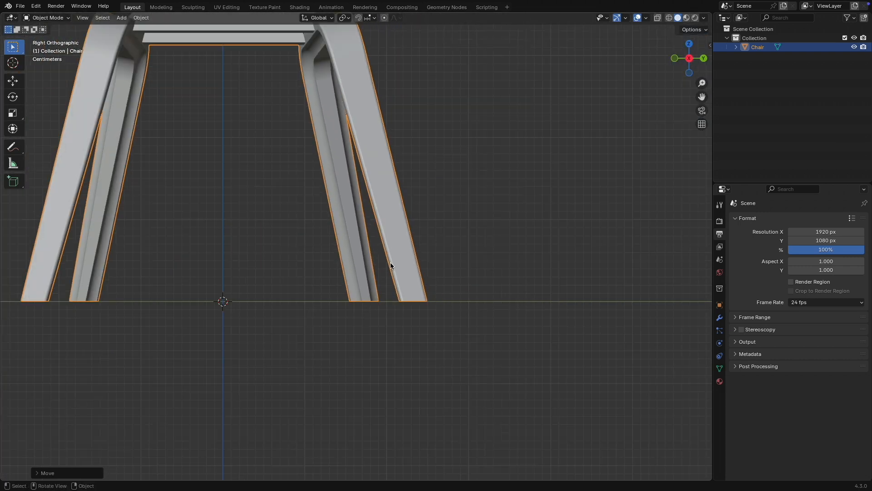
# Show the chair in material preview shading and display its transform values and dimensions
pyautogui.moveTo(389, 267)
pyautogui.mouseDown(button='middle')
pyautogui.moveTo(414, 193)
pyautogui.moveTo(577, 117)
pyautogui.mouseUp(button='middle')
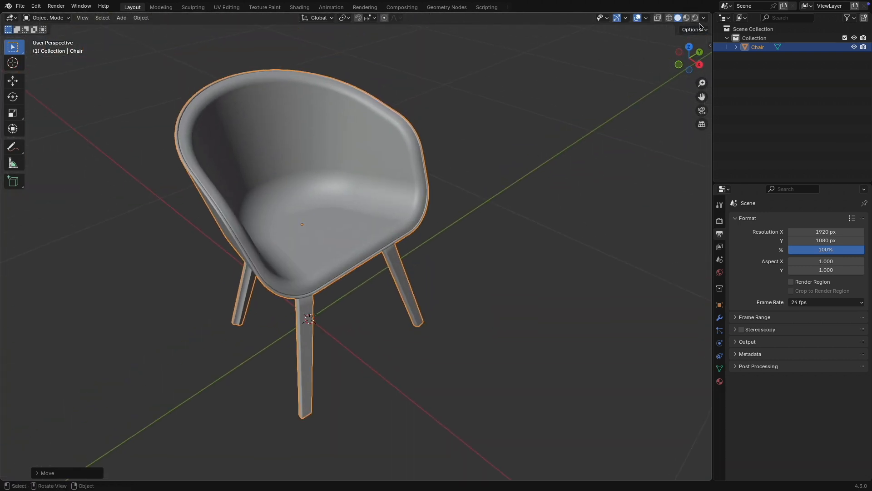
pyautogui.click(686, 17)
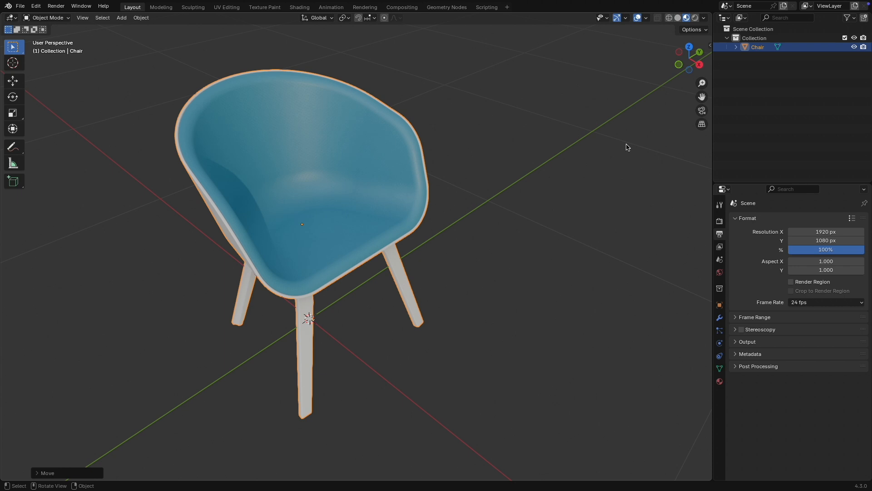
pyautogui.press('n')
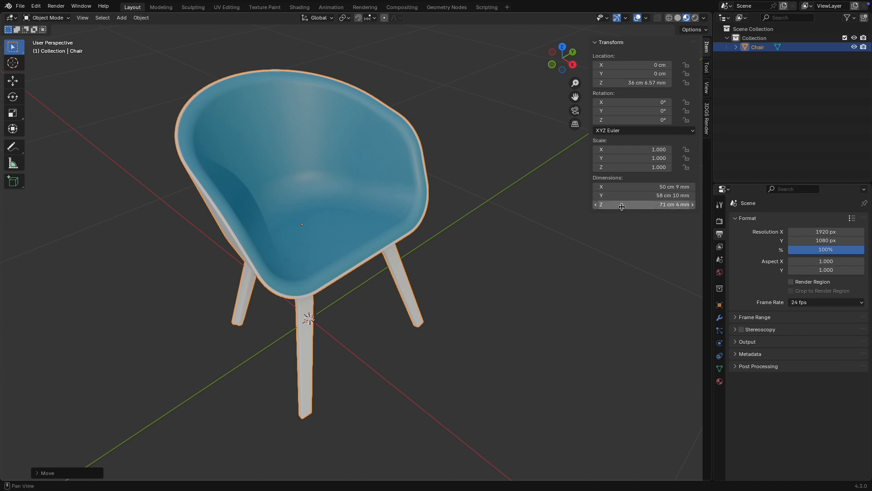
# Set the scene's unit system to Imperial with length in inches
pyautogui.click(720, 259)
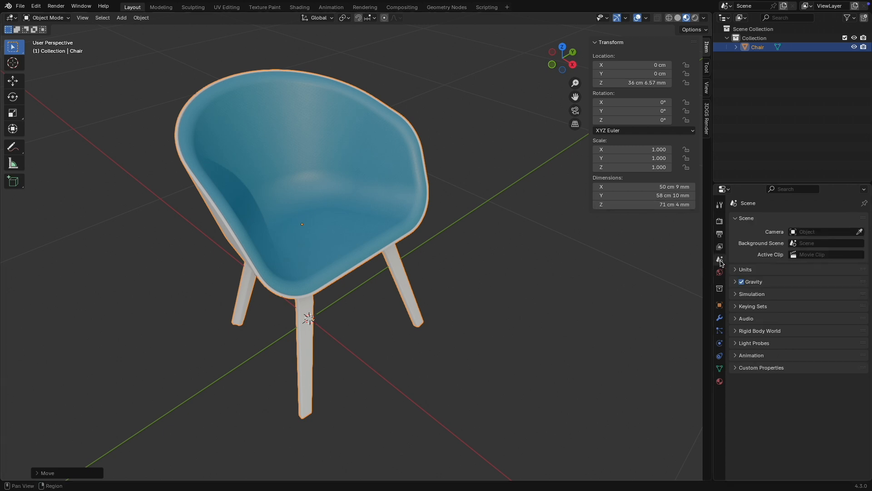
pyautogui.click(745, 271)
pyautogui.click(803, 283)
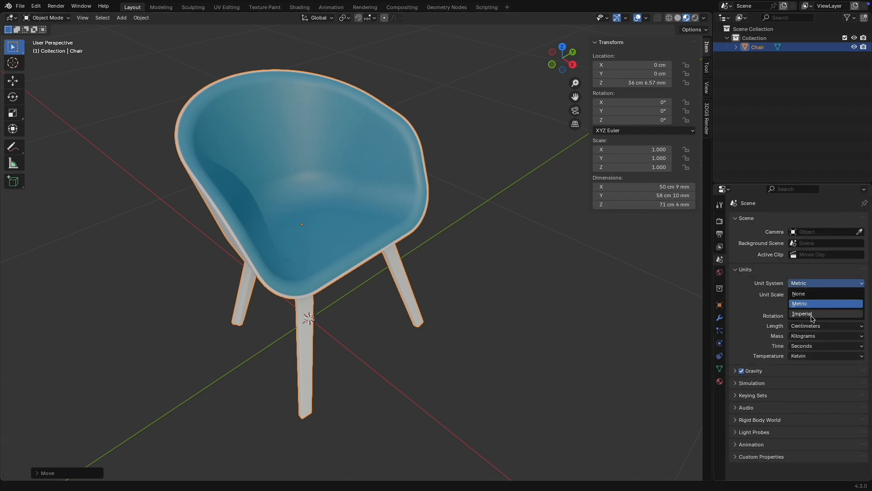
pyautogui.click(813, 318)
pyautogui.click(813, 327)
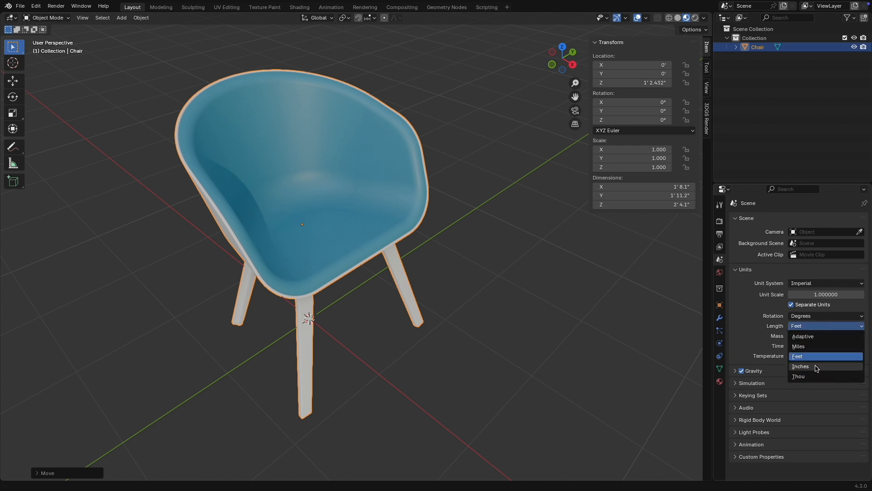
pyautogui.click(815, 366)
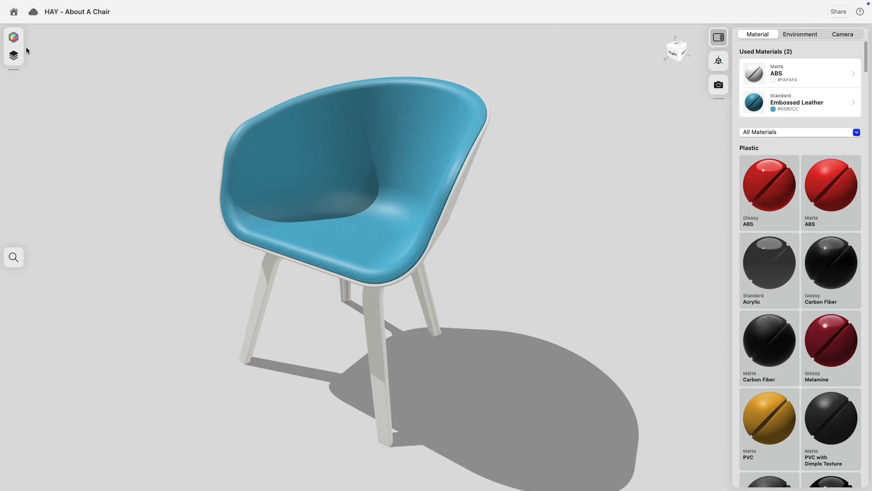
# Switch to Shapr3D's modeling space and, from the right view, sketch a vertical line about 28 inches long from the origin to the chair's top
pyautogui.moveTo(27, 50)
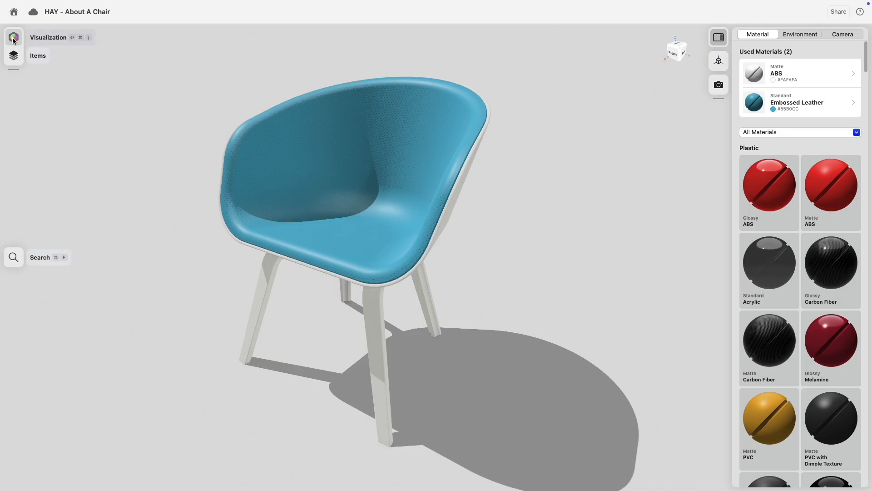
pyautogui.click(43, 35)
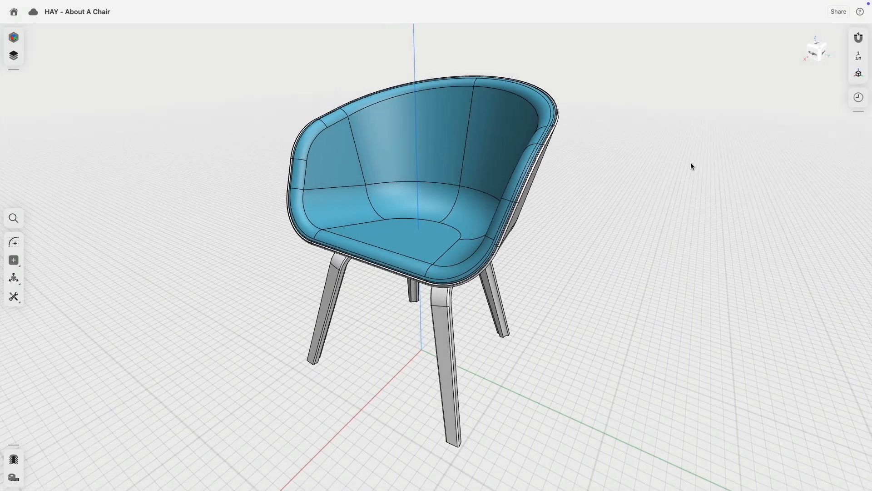
pyautogui.click(803, 57)
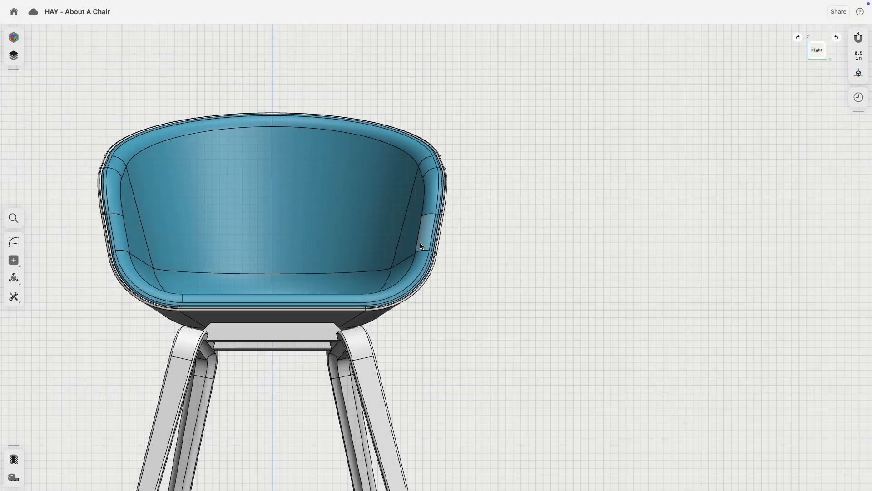
pyautogui.scroll(-5, 583, 227)
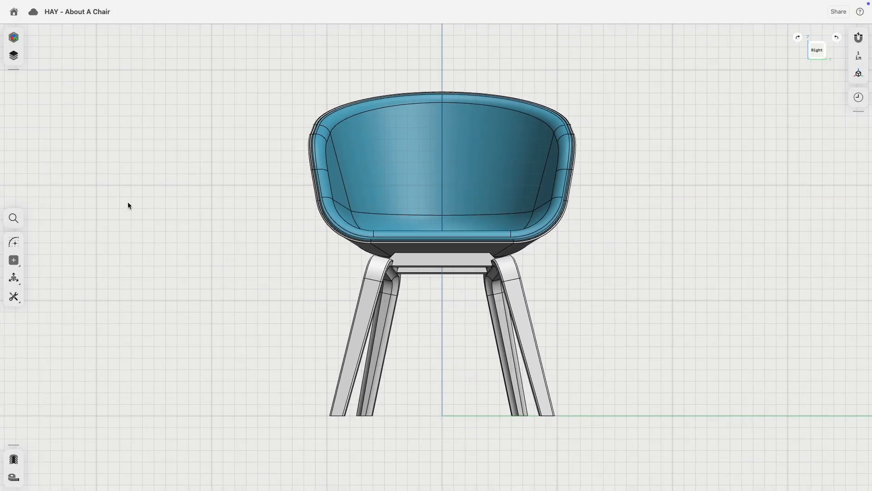
pyautogui.click(7, 238)
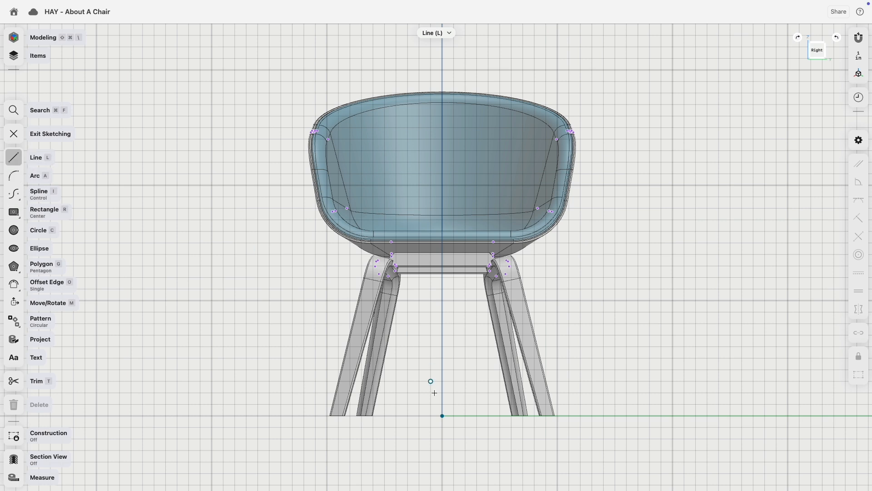
pyautogui.click(443, 414)
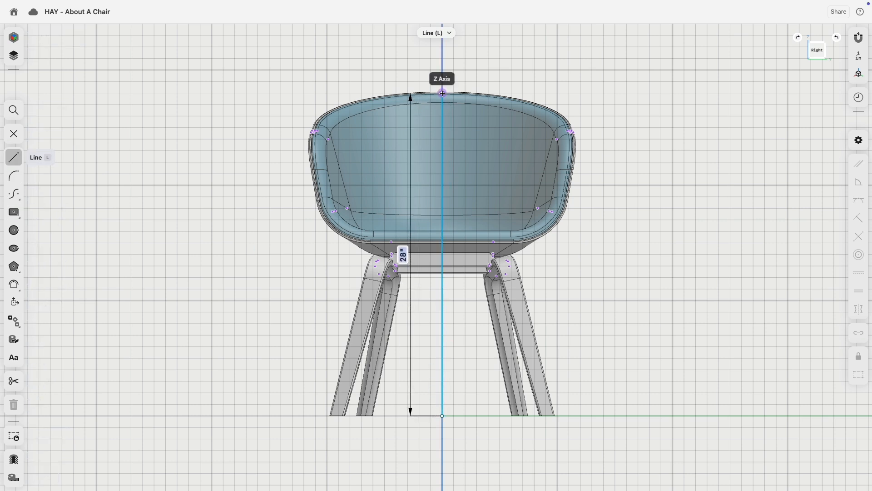